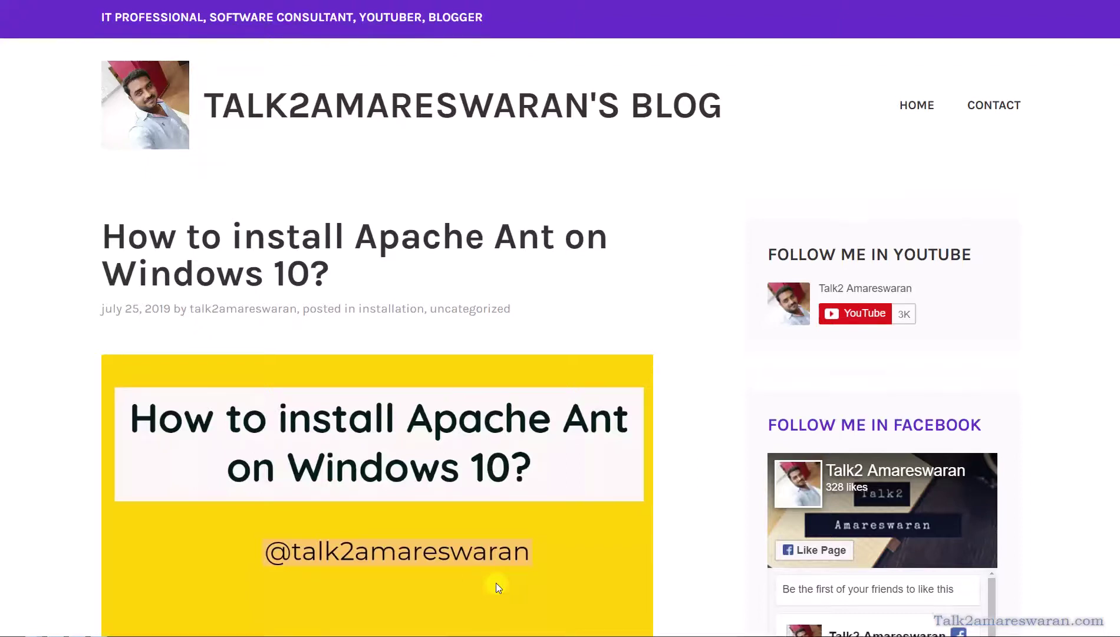
Scroll the Apache Ant install tutorial down to its Download section
scroll(496, 584, down, 5)
scroll(497, 585, down, 1)
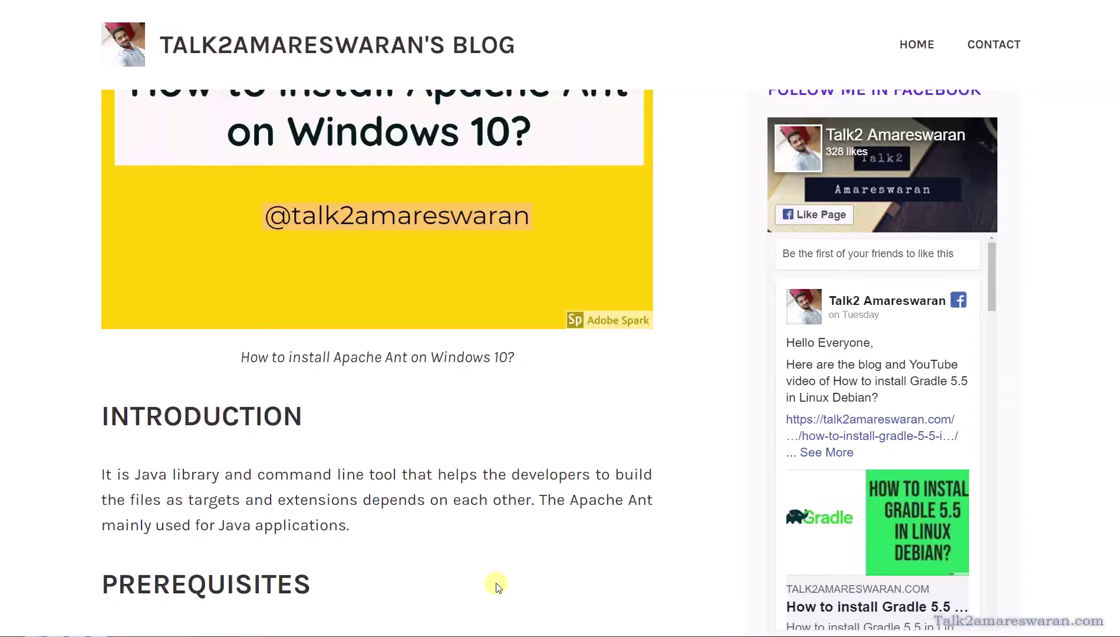
scroll(497, 587, down, 2)
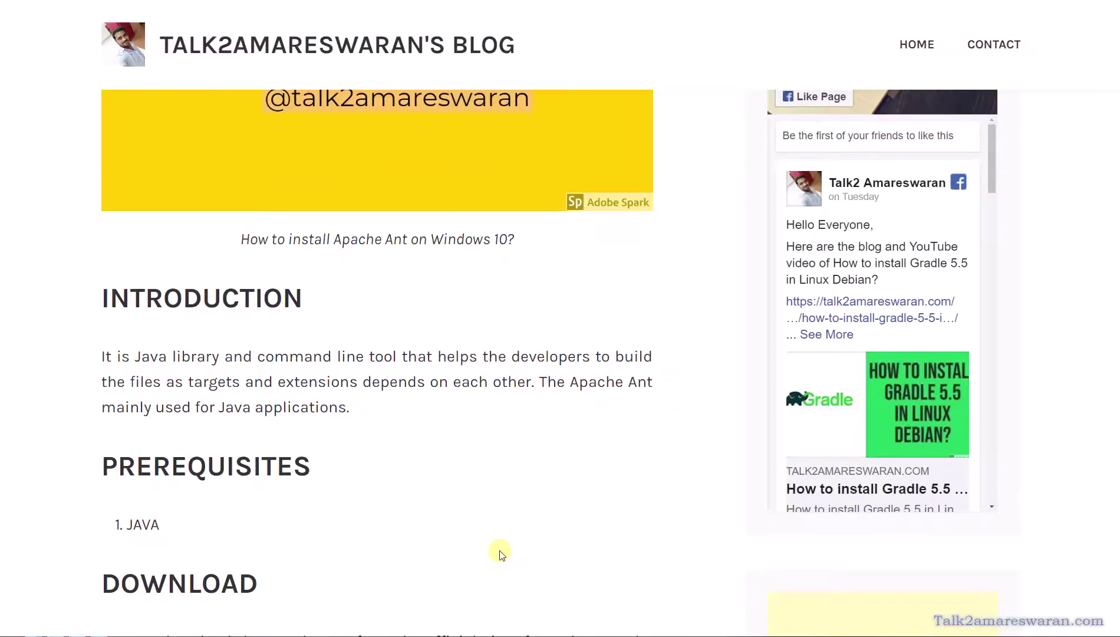
scroll(500, 554, down, 1)
scroll(501, 555, down, 1)
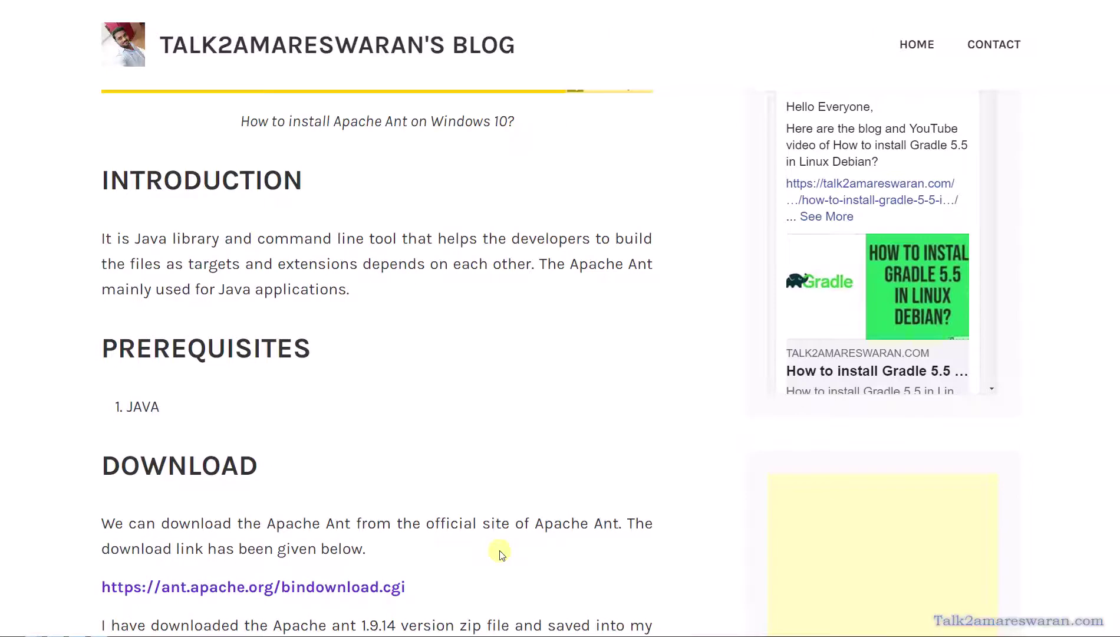
scroll(501, 554, down, 1)
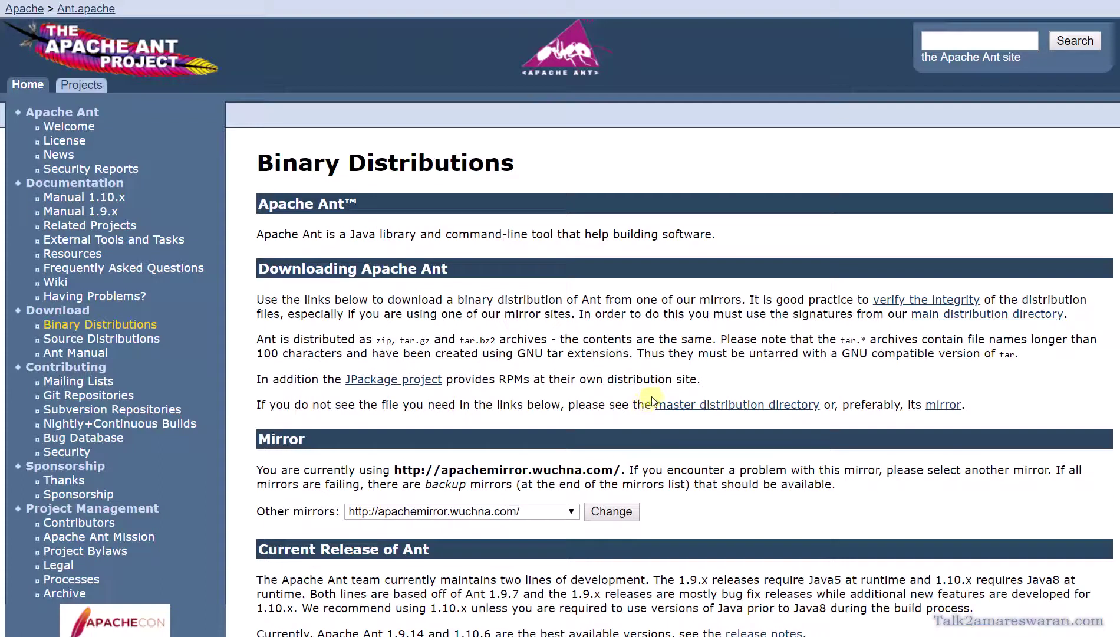
Find apache-ant-1.9.14-bin.zip under the 1.9.14 release and switch to the softwares folder
scroll(684, 383, down, 7)
scroll(708, 384, down, 5)
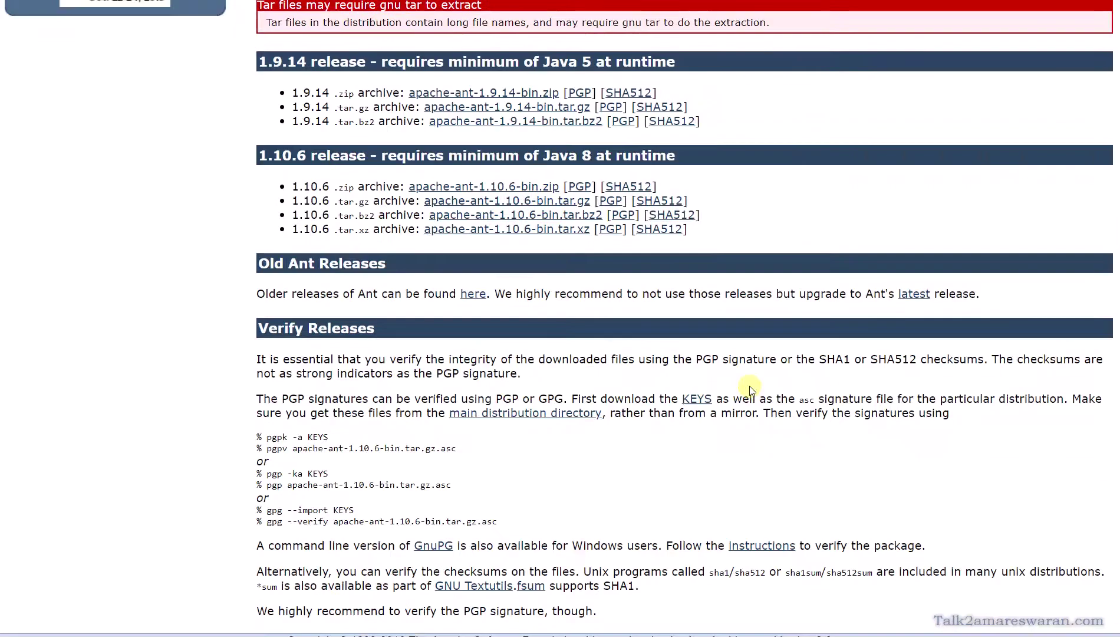
scroll(750, 386, up, 1)
drag(261, 120, 307, 120)
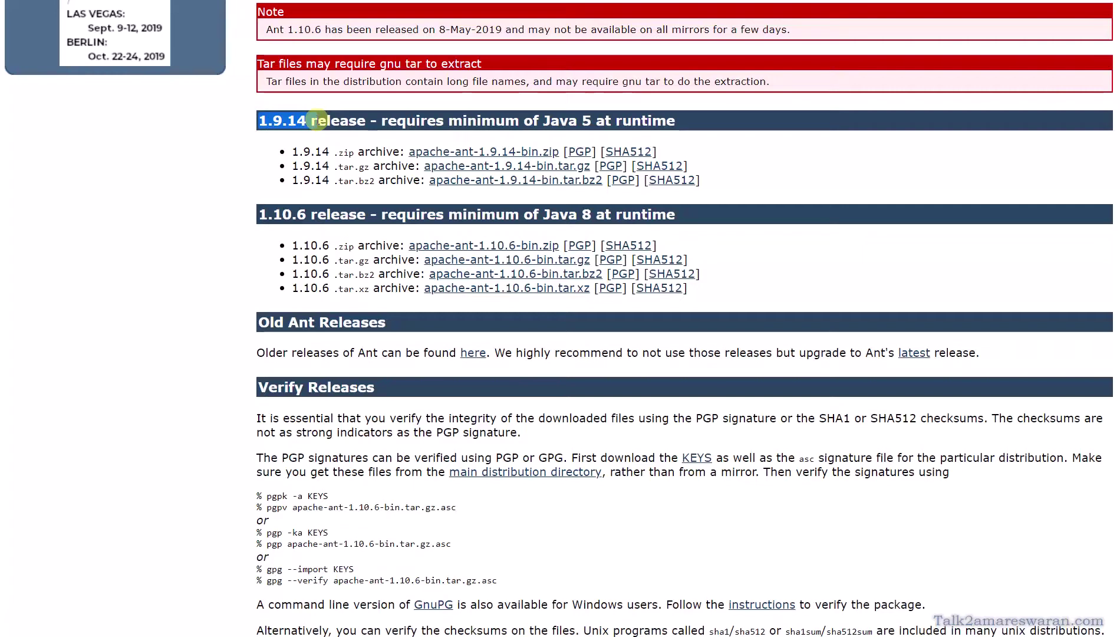
click(328, 141)
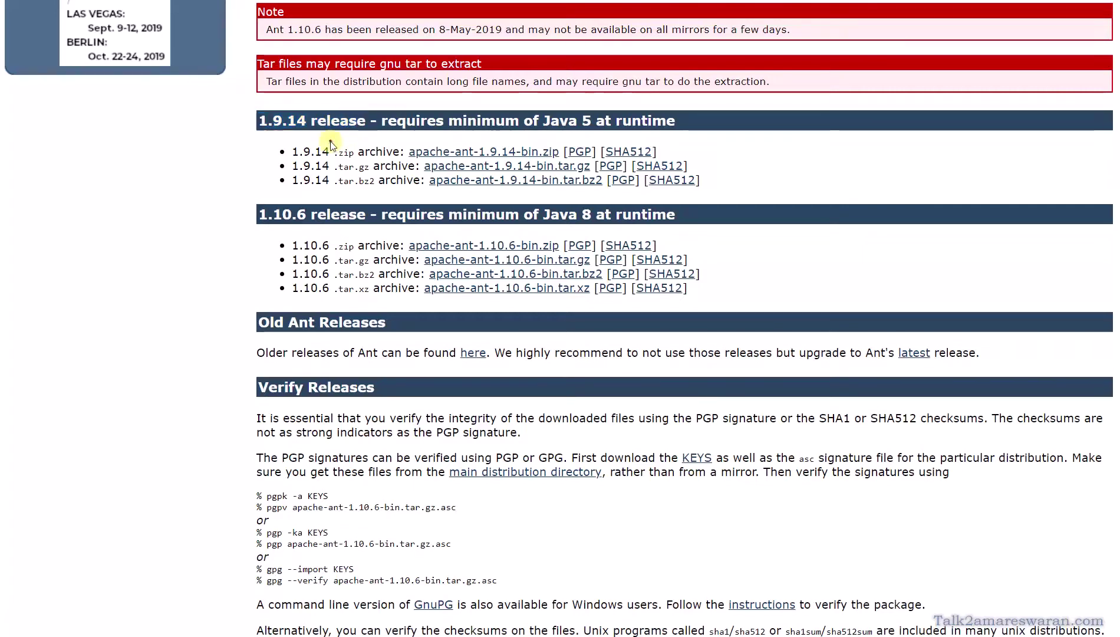
drag(560, 152, 410, 148)
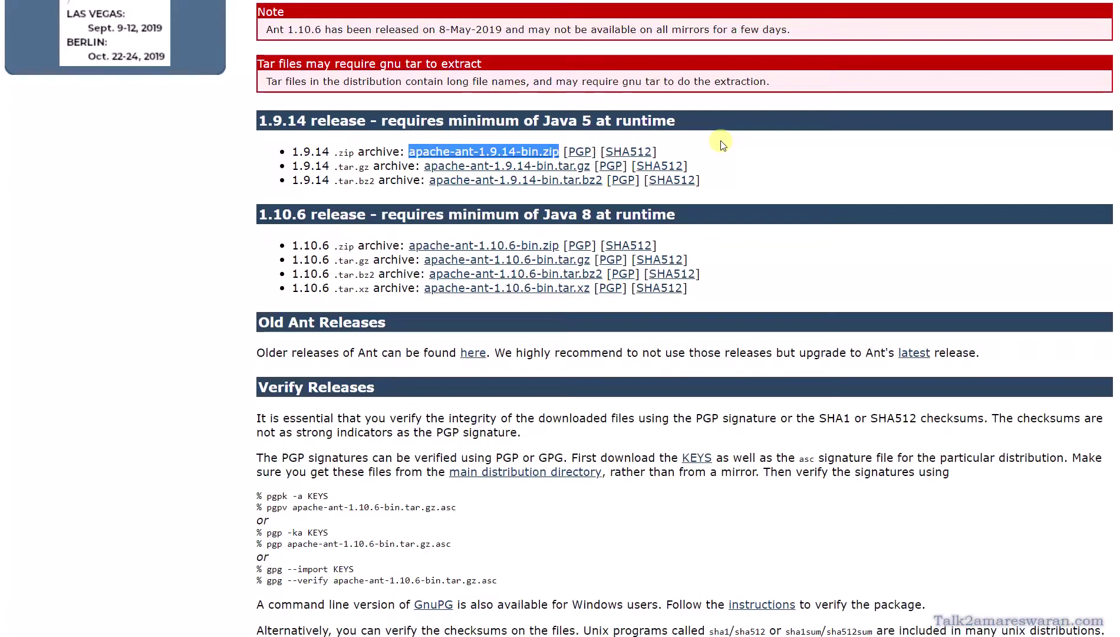
key(alt+Tab)
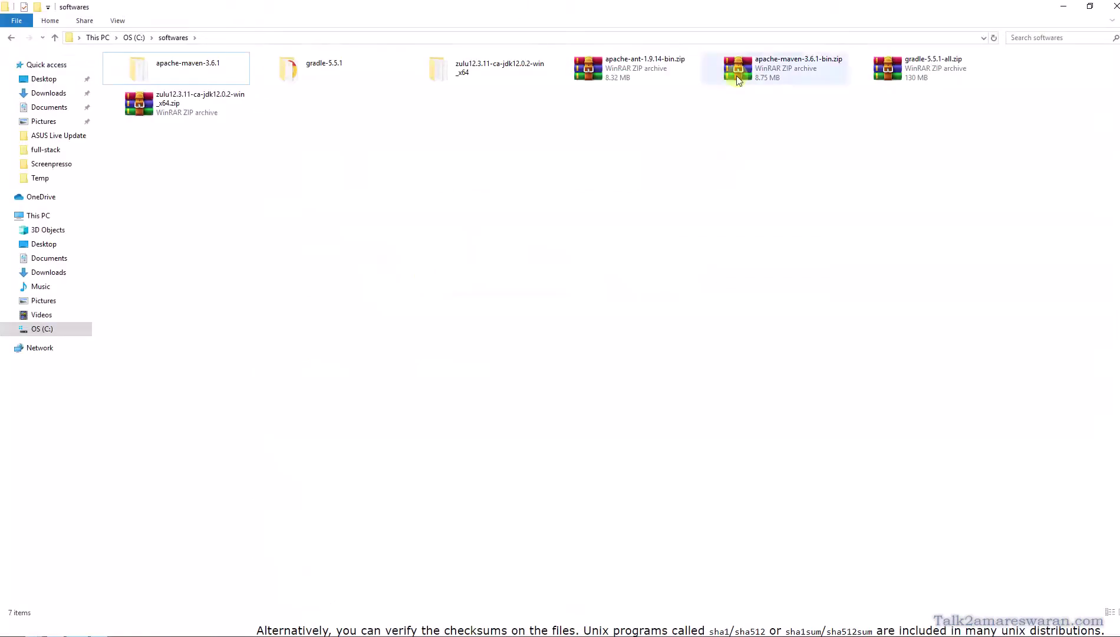
Extract apache-ant-1.9.14-bin.zip here in the softwares folder
right_click(643, 60)
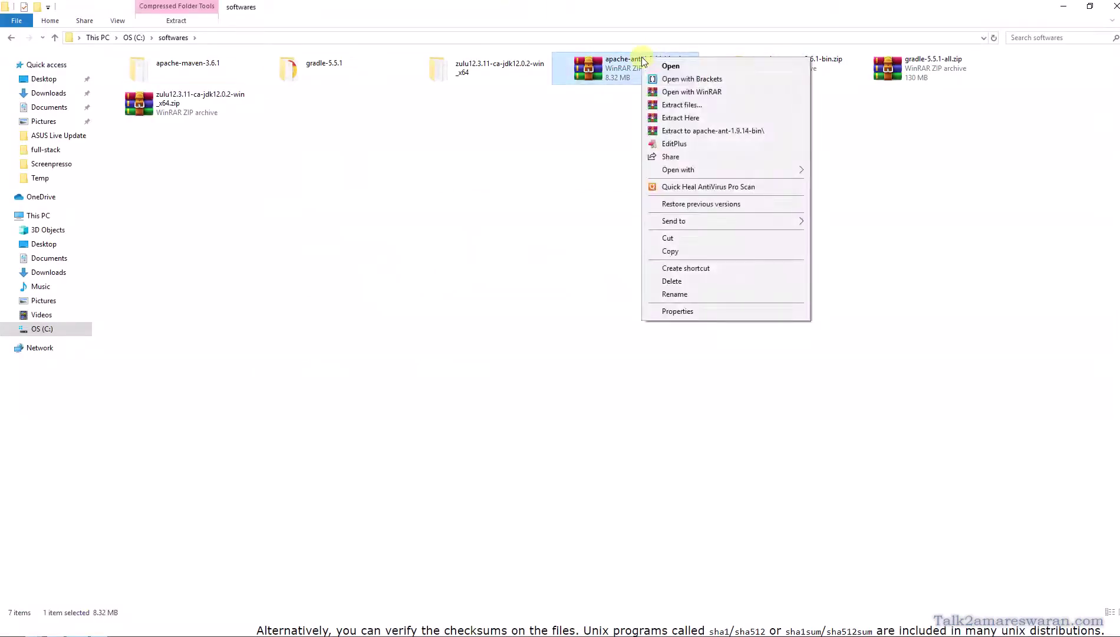
click(690, 120)
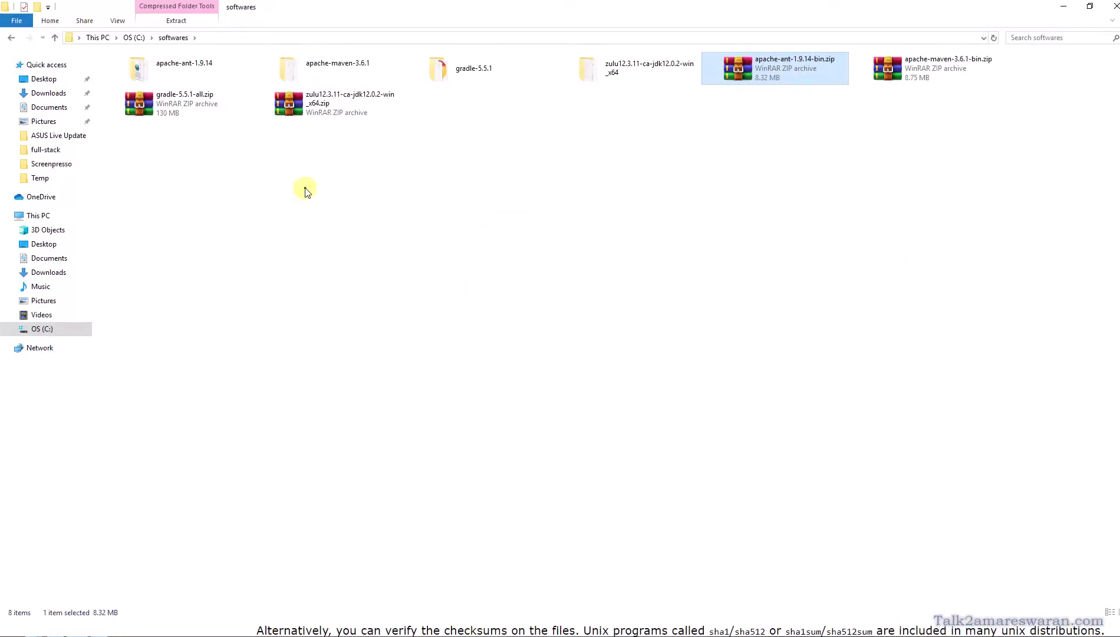
click(233, 158)
Open the extracted apache-ant-1.9.14\bin folder and reveal its full path
double_click(198, 66)
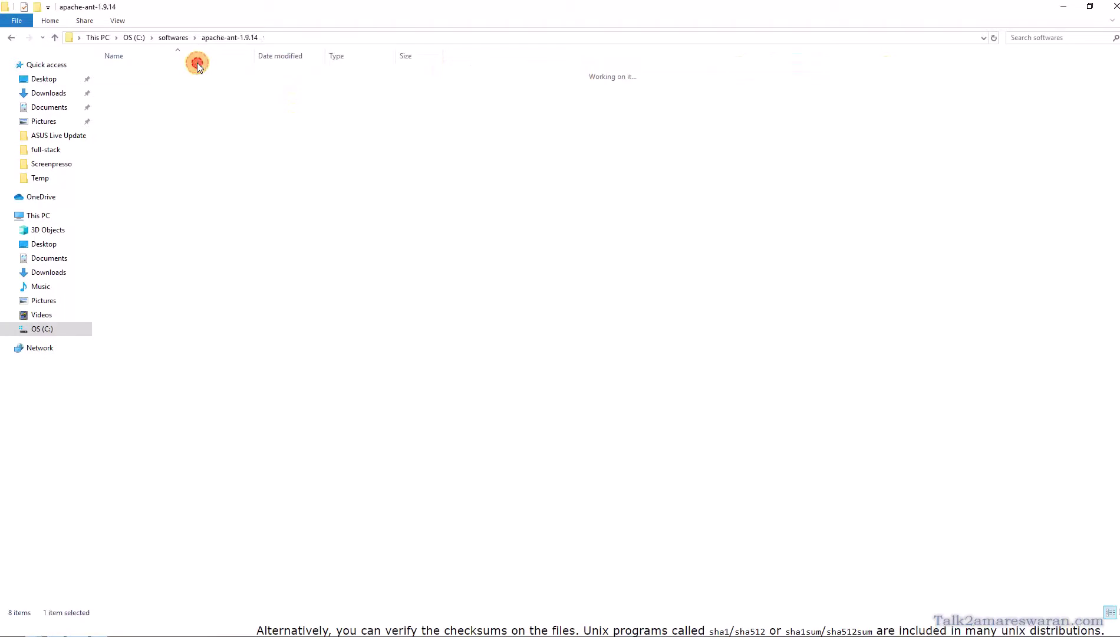
double_click(122, 73)
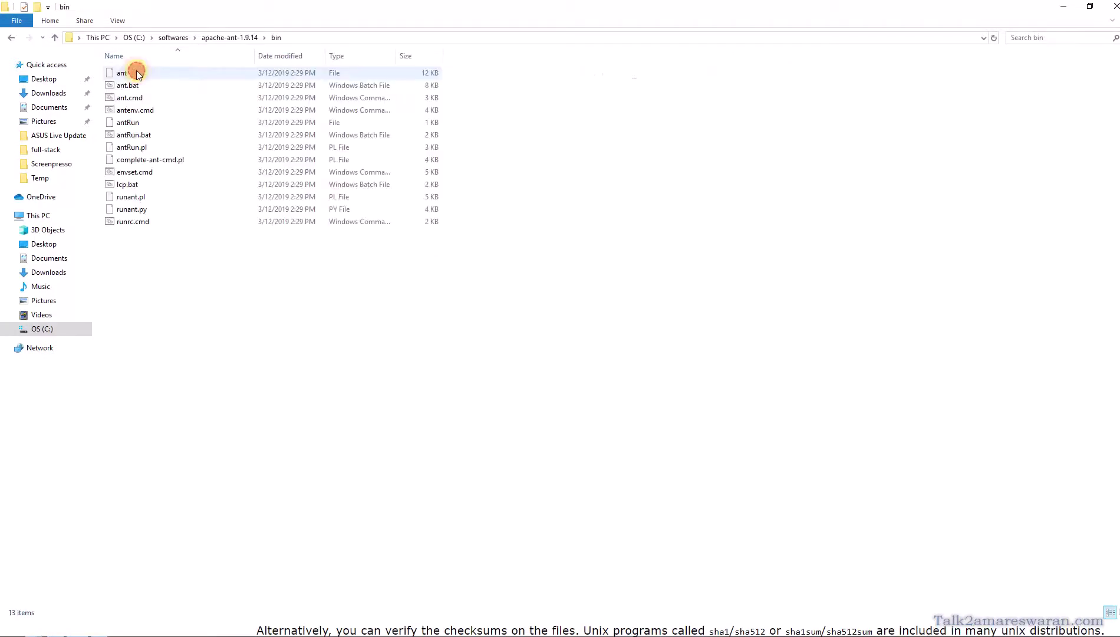
click(229, 38)
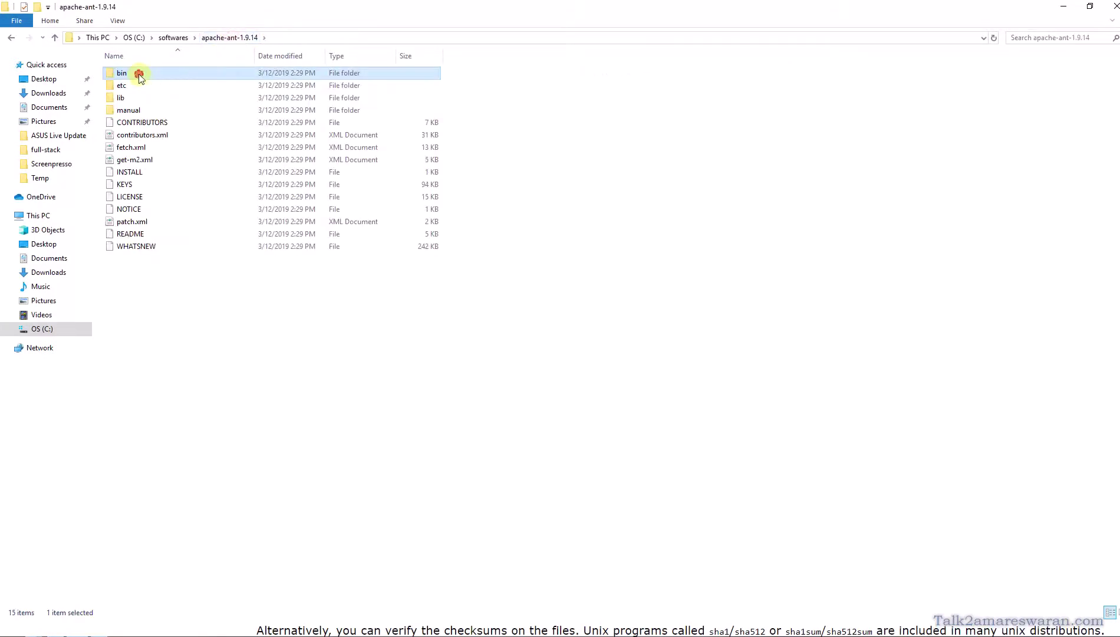
double_click(142, 74)
click(355, 38)
key(ctrl+c)
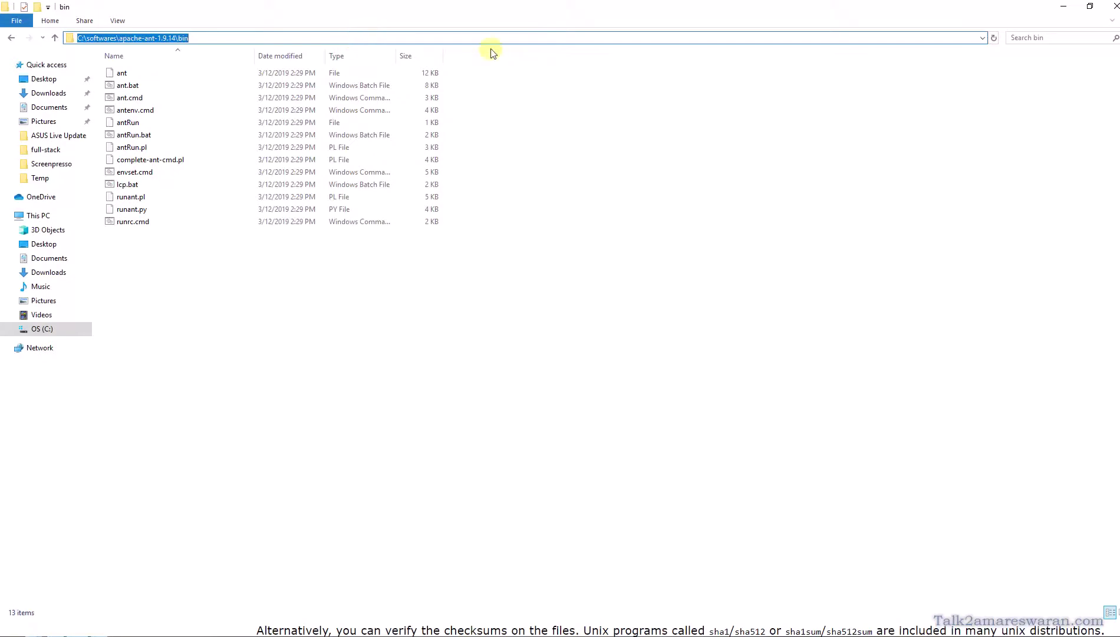
click(576, 344)
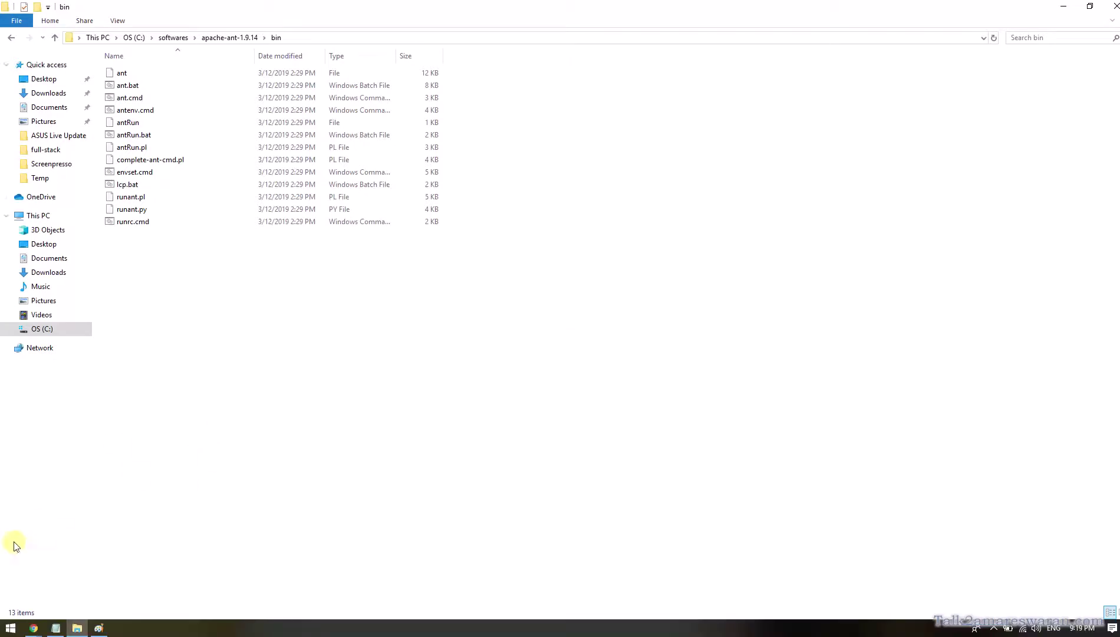
click(9, 629)
Open Environment Variables from This PC's system properties and select the system Path variable
text(this)
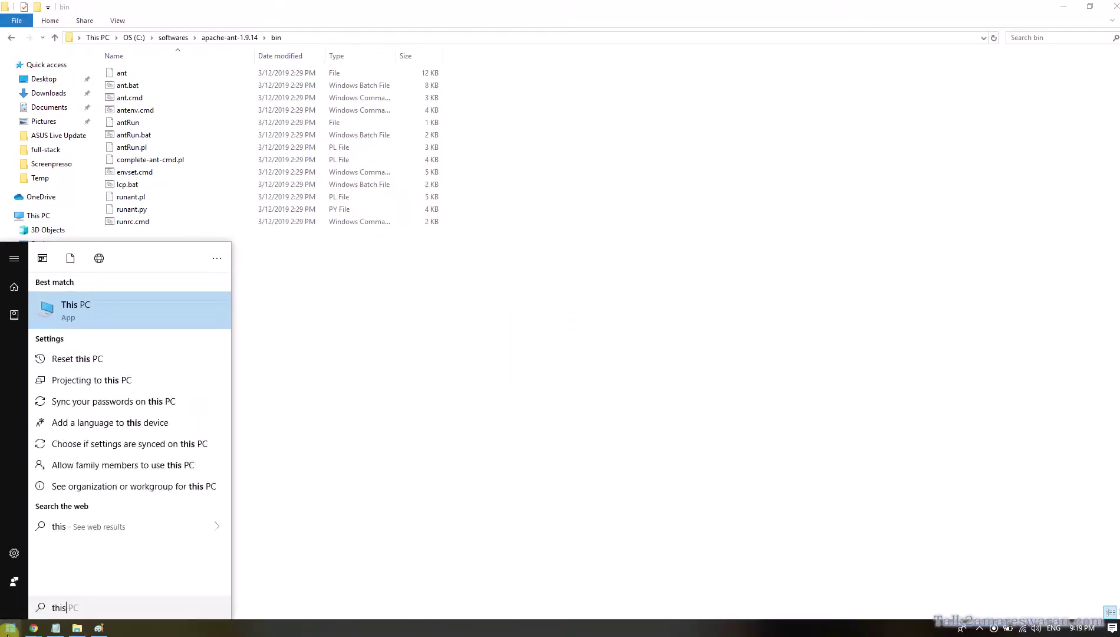
right_click(86, 318)
click(93, 407)
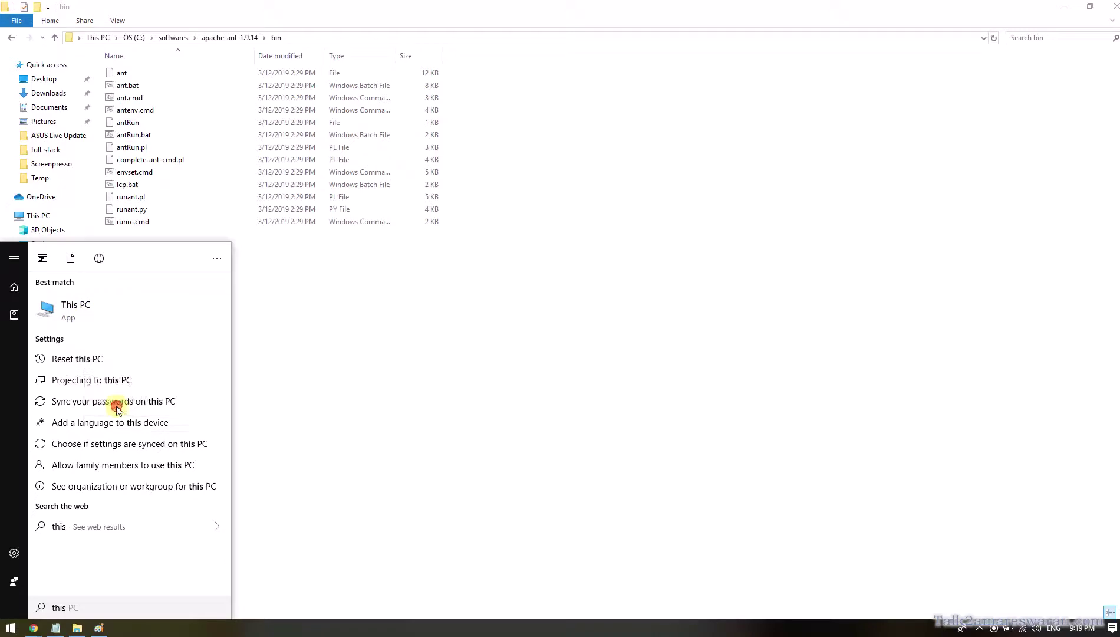
click(424, 323)
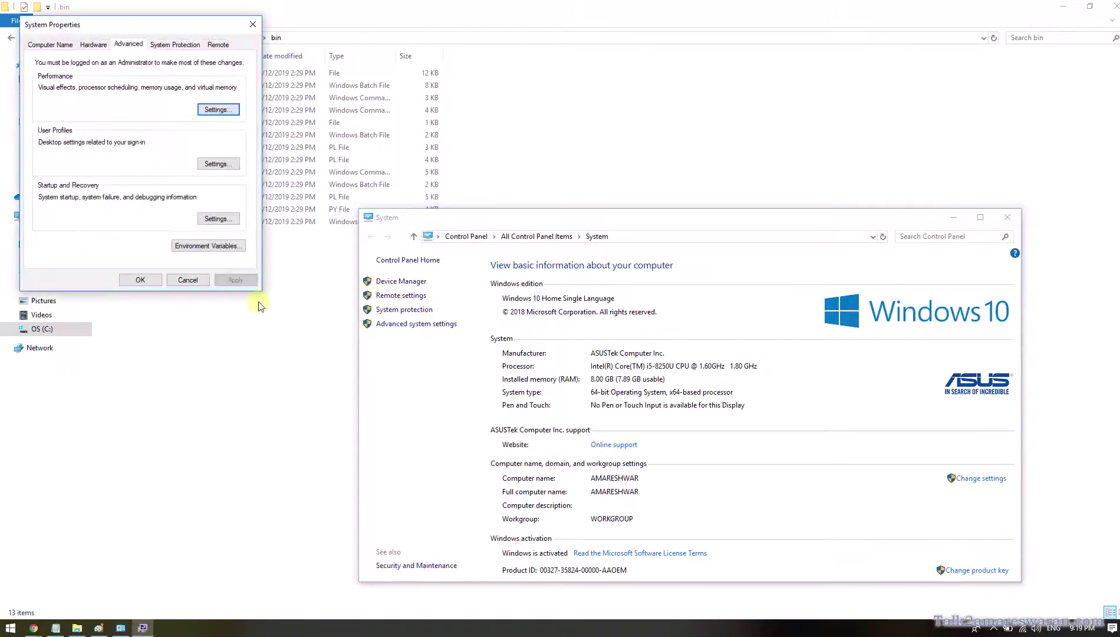
click(214, 247)
click(592, 355)
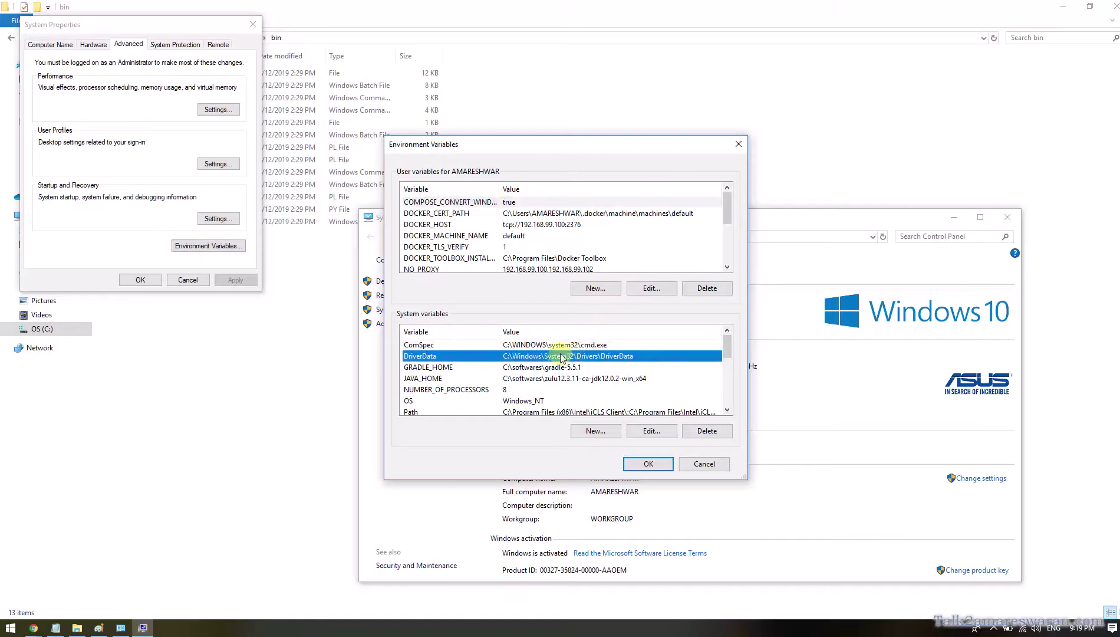
scroll(597, 356, down, 2)
click(597, 345)
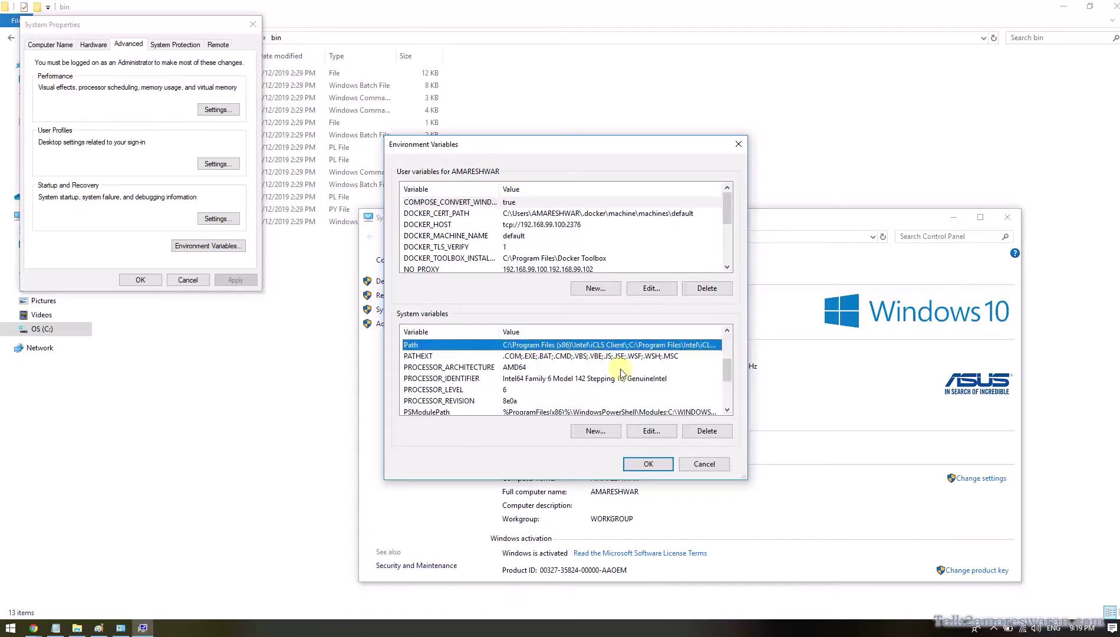
Append C:\softwares\apache-ant-1.9.14\bin as a new entry in the system Path
click(651, 430)
scroll(645, 299, down, 1)
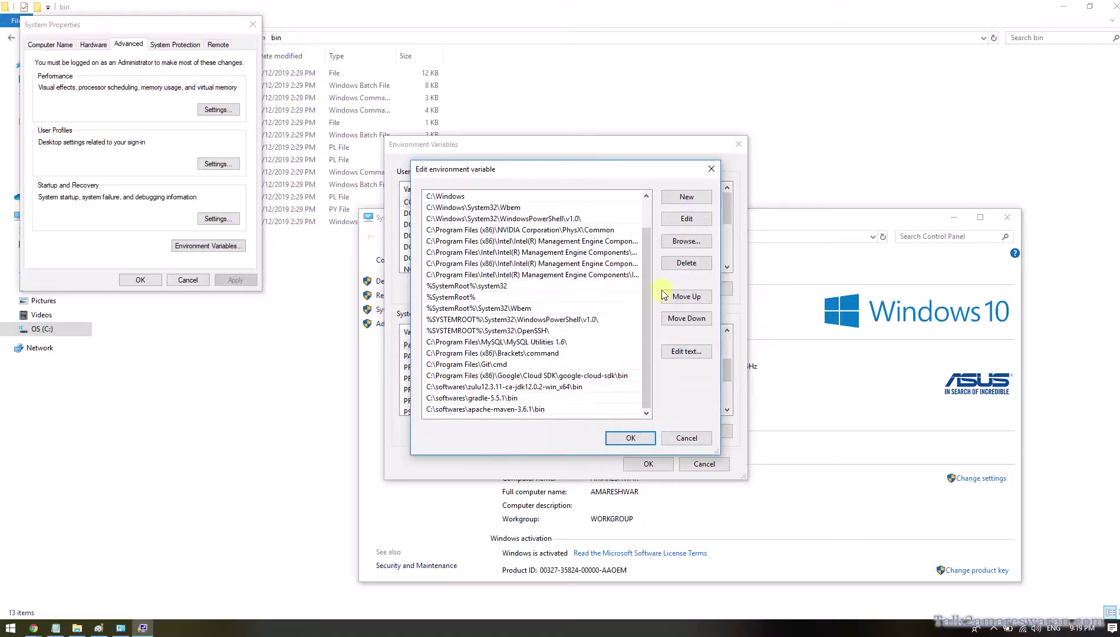
click(688, 199)
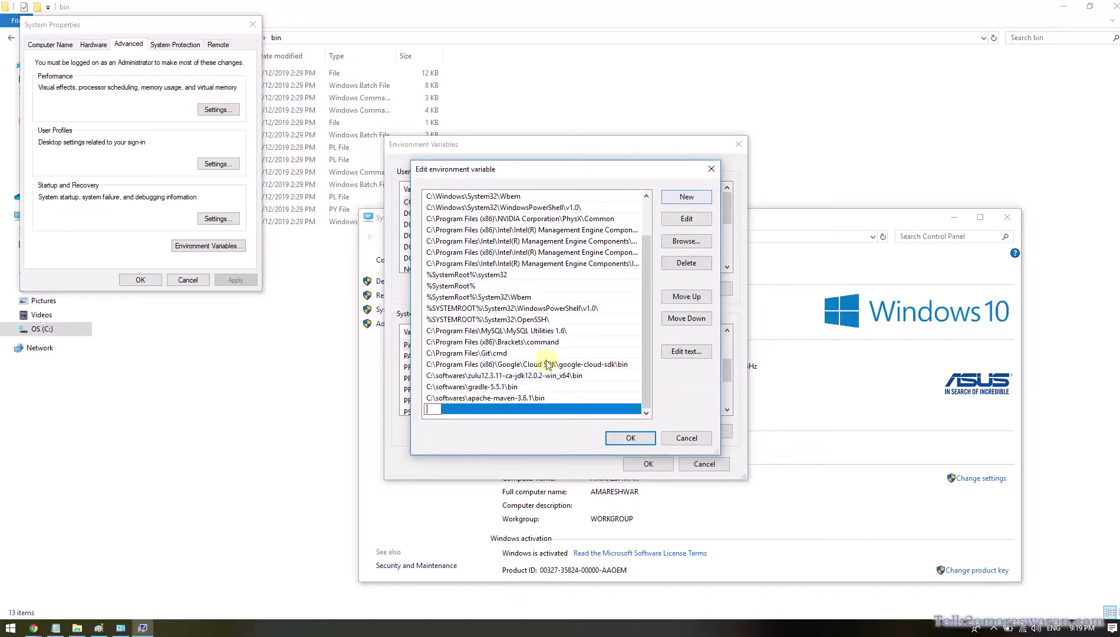
key(ctrl+v)
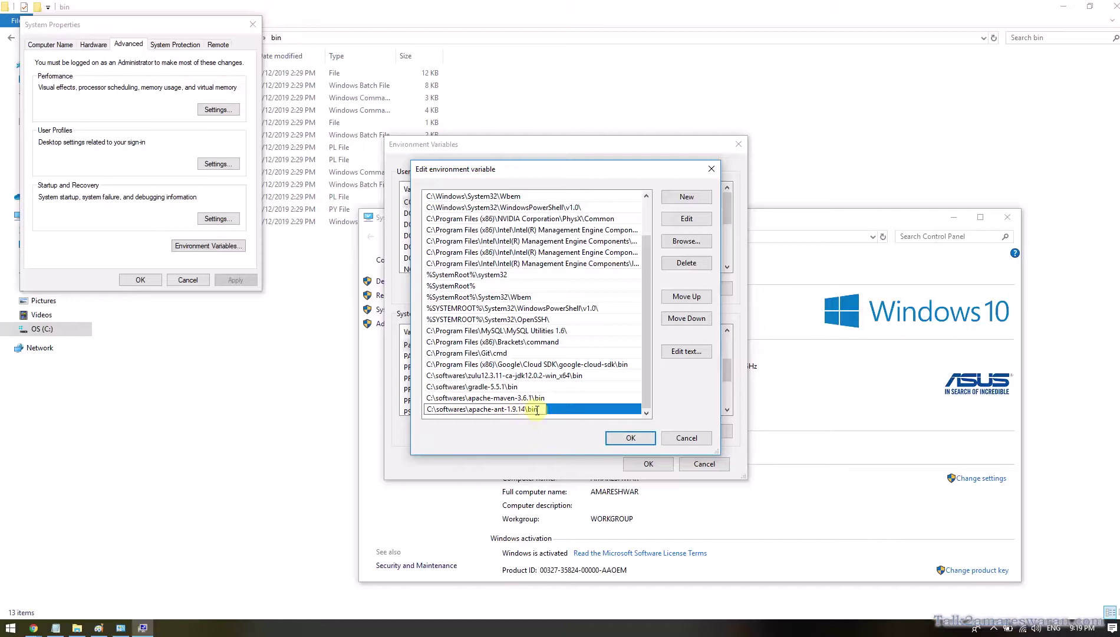
drag(541, 408, 422, 408)
key(ctrl+c)
click(630, 437)
click(503, 367)
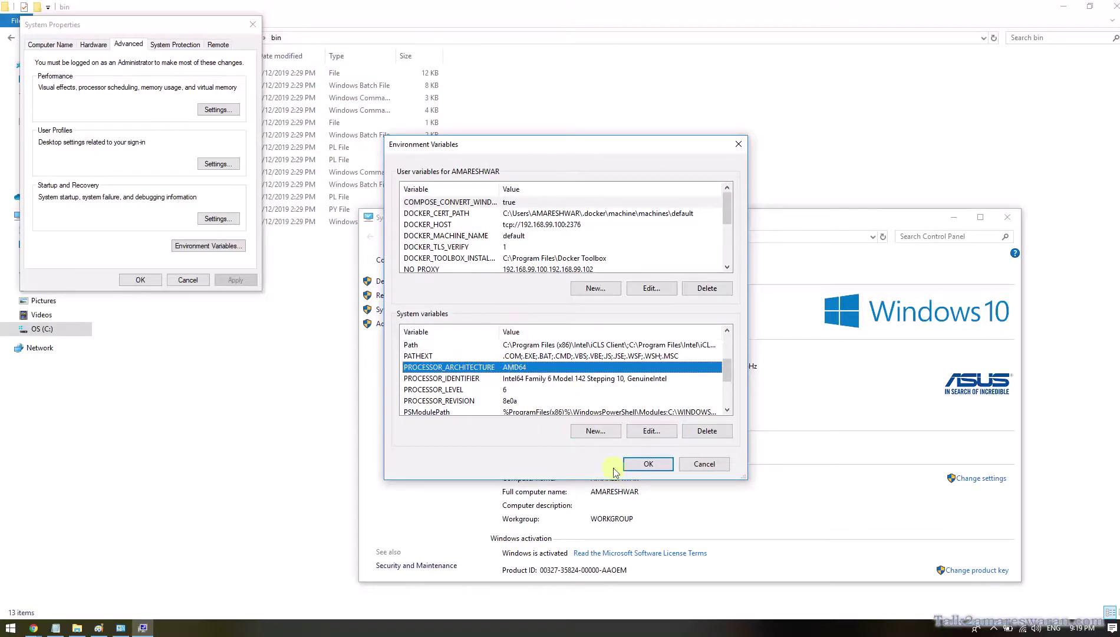
click(597, 431)
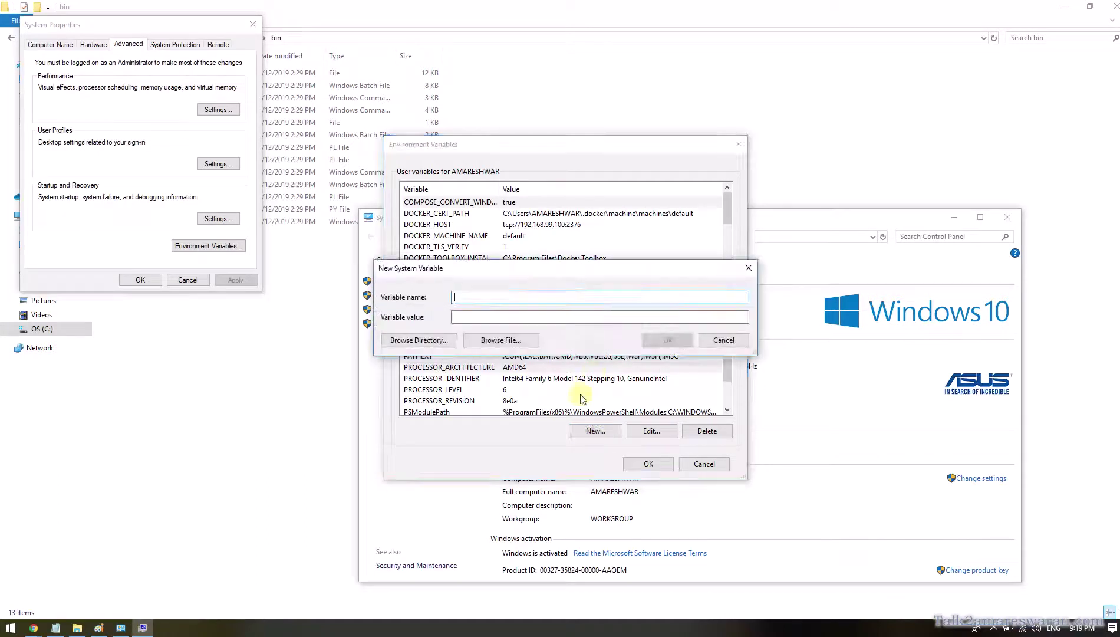
Create system variable ANT_HOME with value C:\softwares\apache-ant-1.9.14\
text(ANT_HOME)
drag(518, 297, 387, 288)
click(514, 313)
key(ctrl+v)
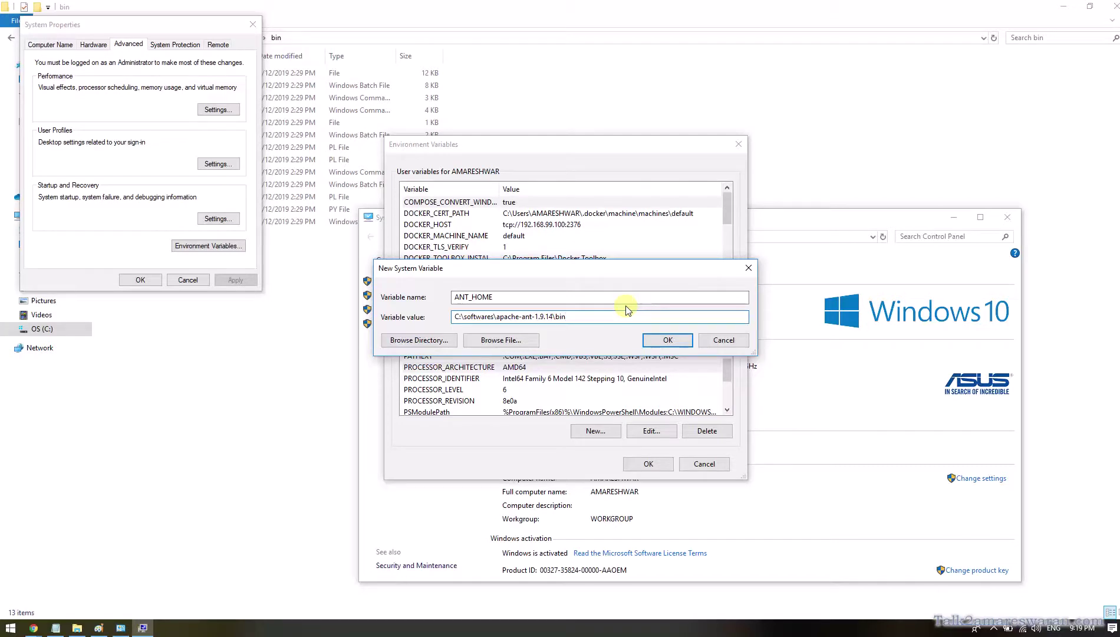
key(BackSpace)
key(BackSpace)
key(BackSpace)
key(ctrl+a)
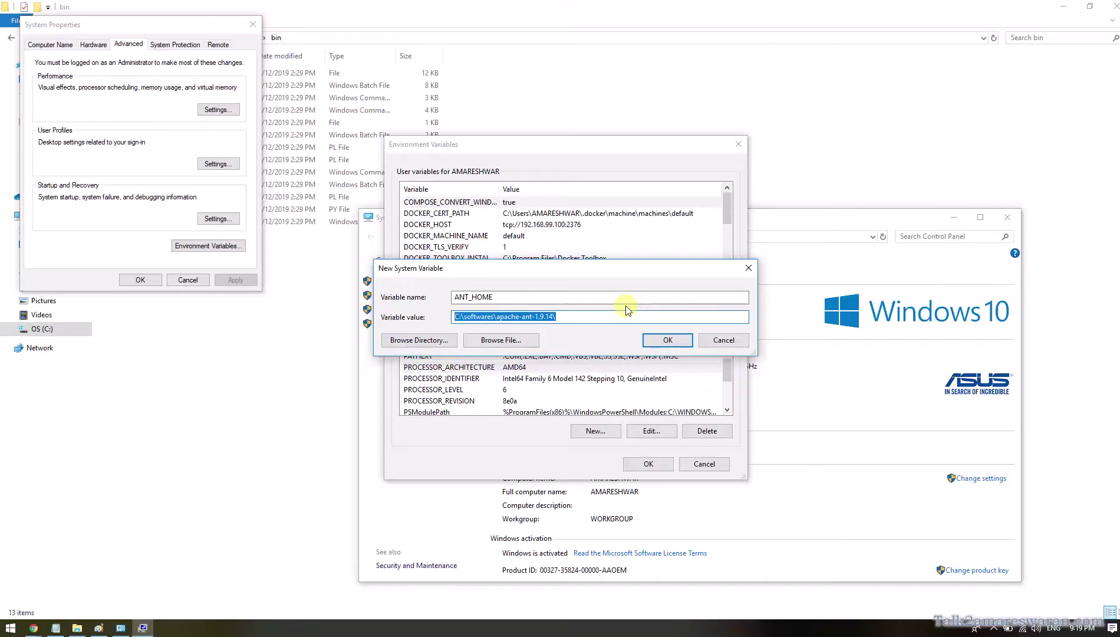
click(620, 318)
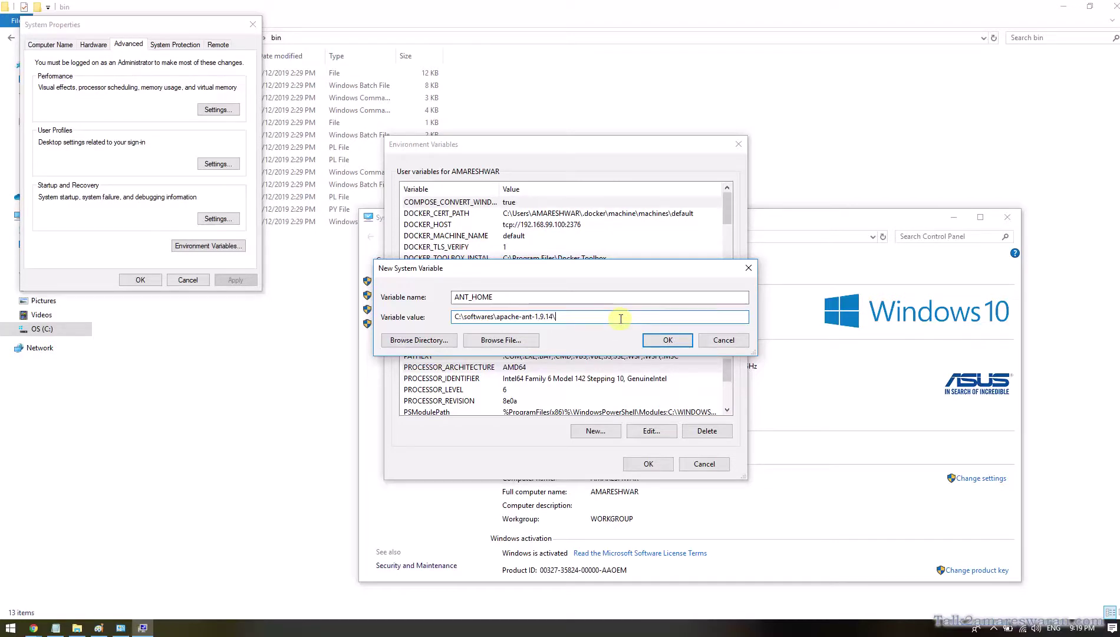
key(ctrl+a)
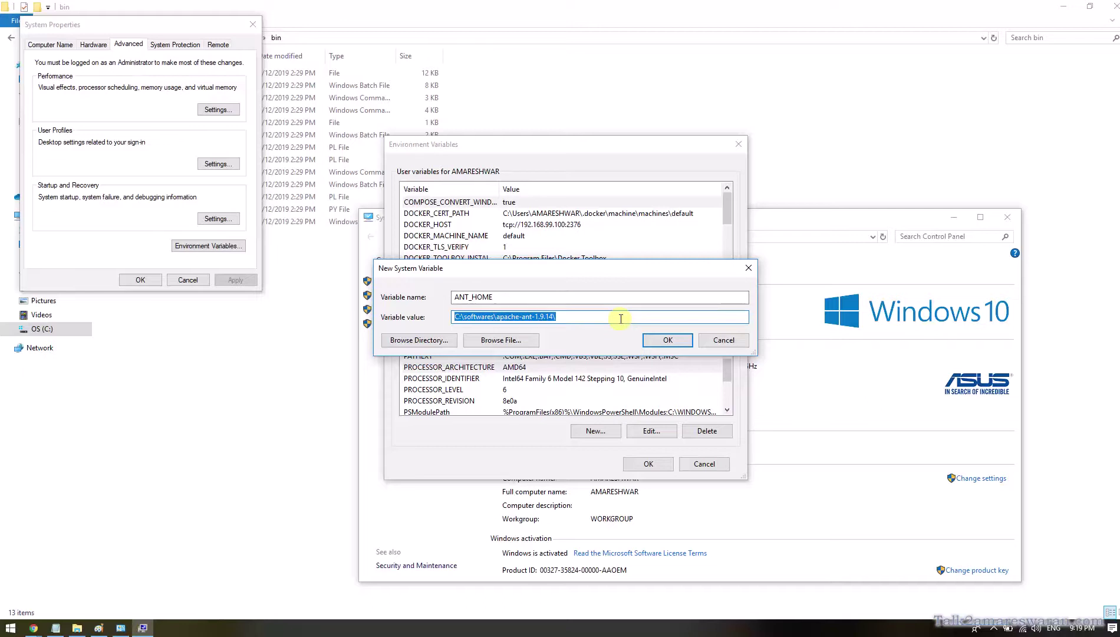
click(668, 340)
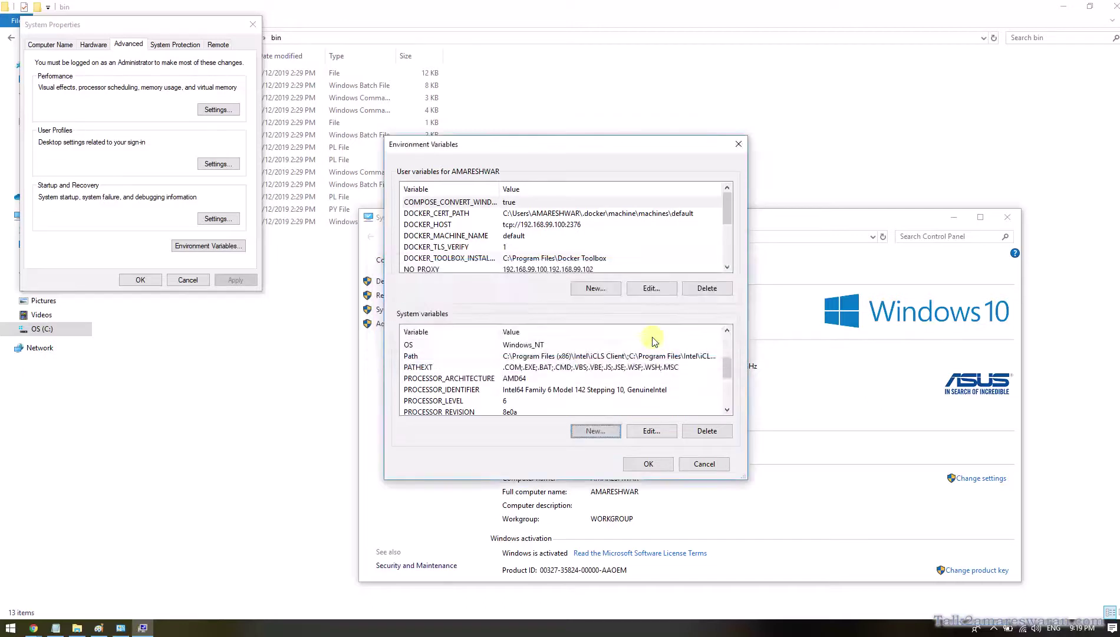
Save the environment variables and close System Properties
click(643, 463)
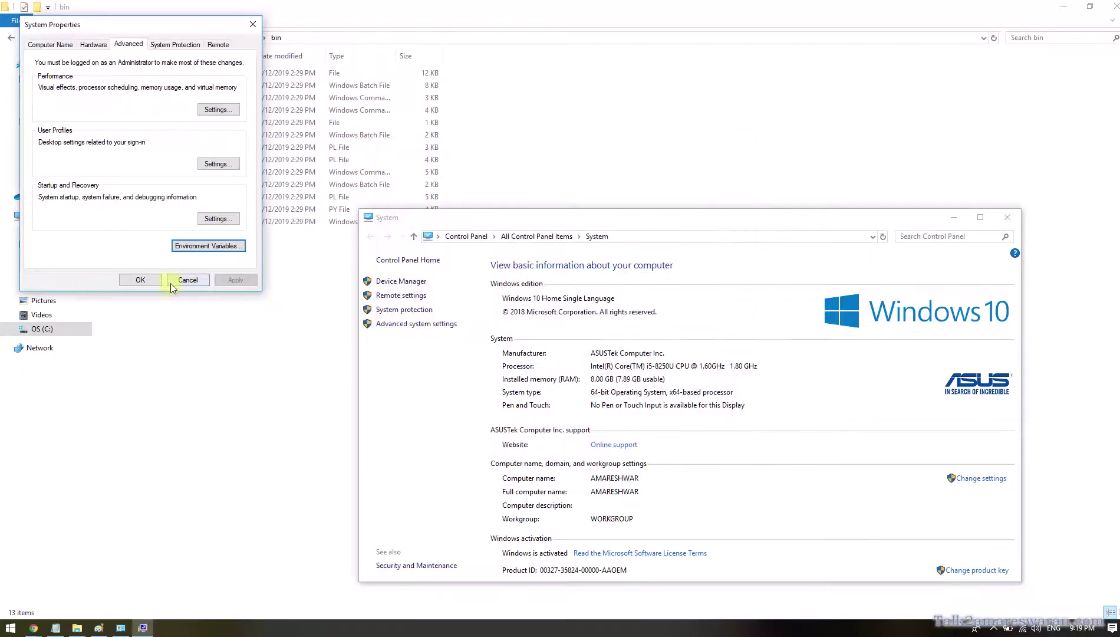
click(140, 280)
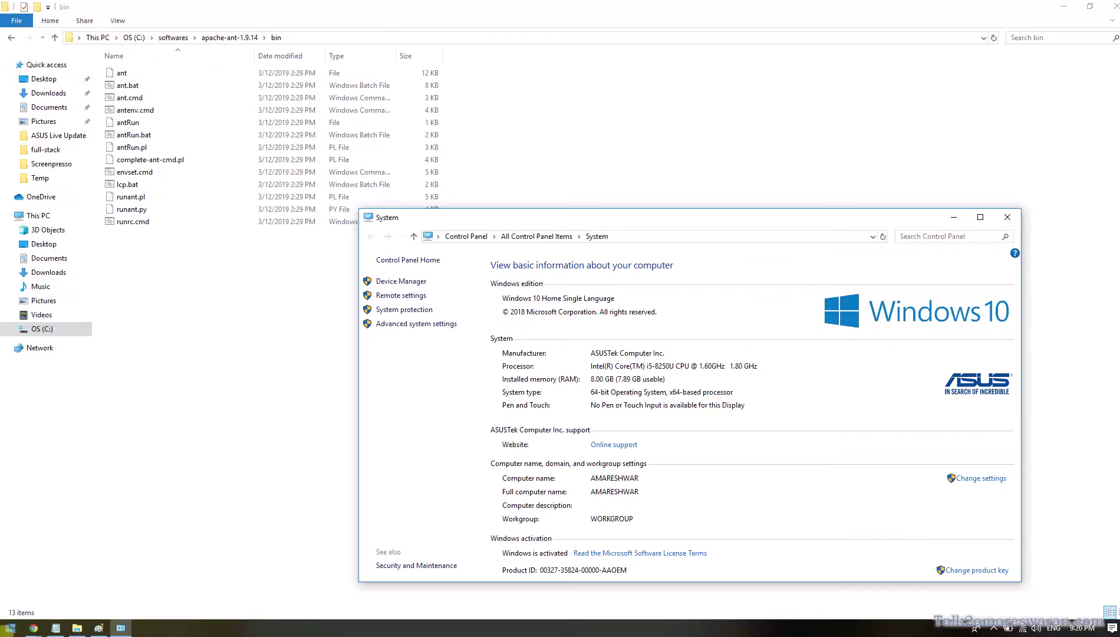
click(9, 628)
Launch Command Prompt via CMD and run ant -version
text(CMD)
key(Return)
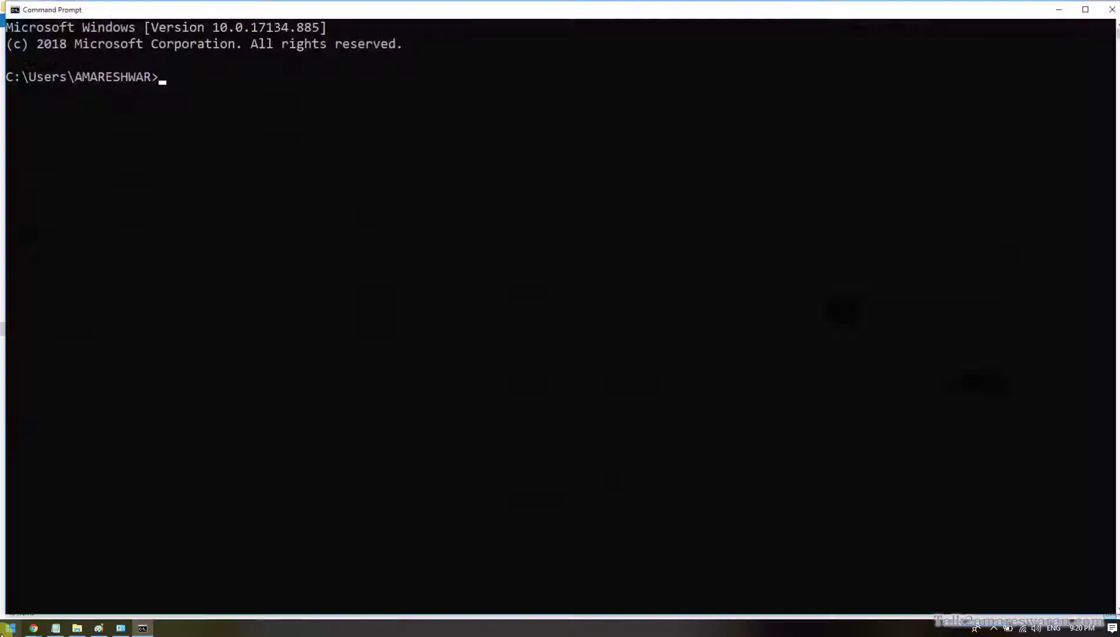
text(ANT -VERSION)
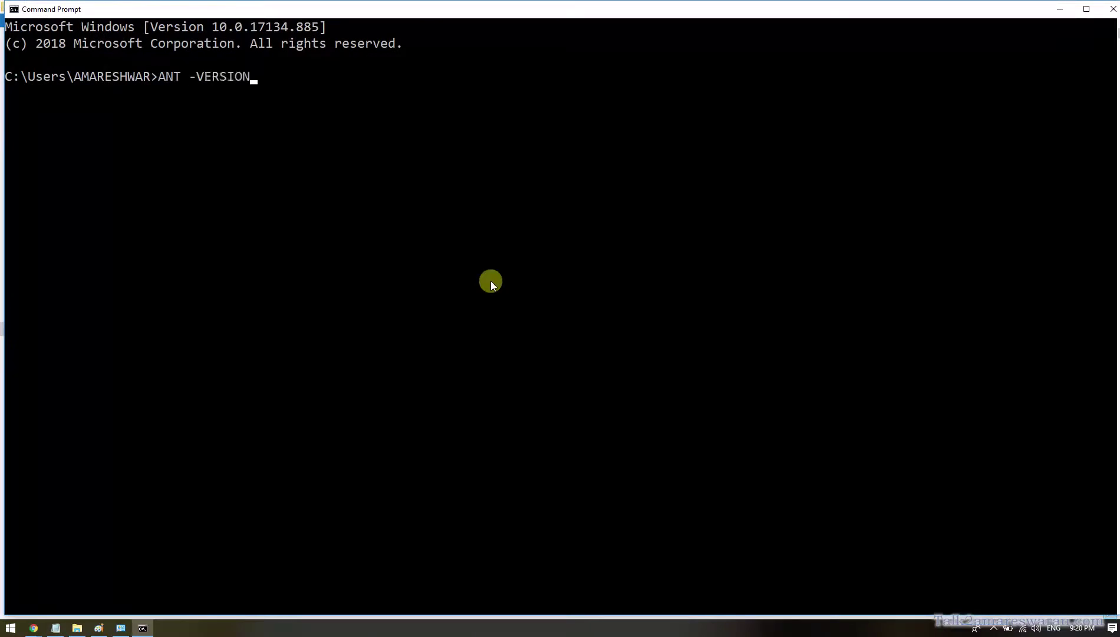
key(Return)
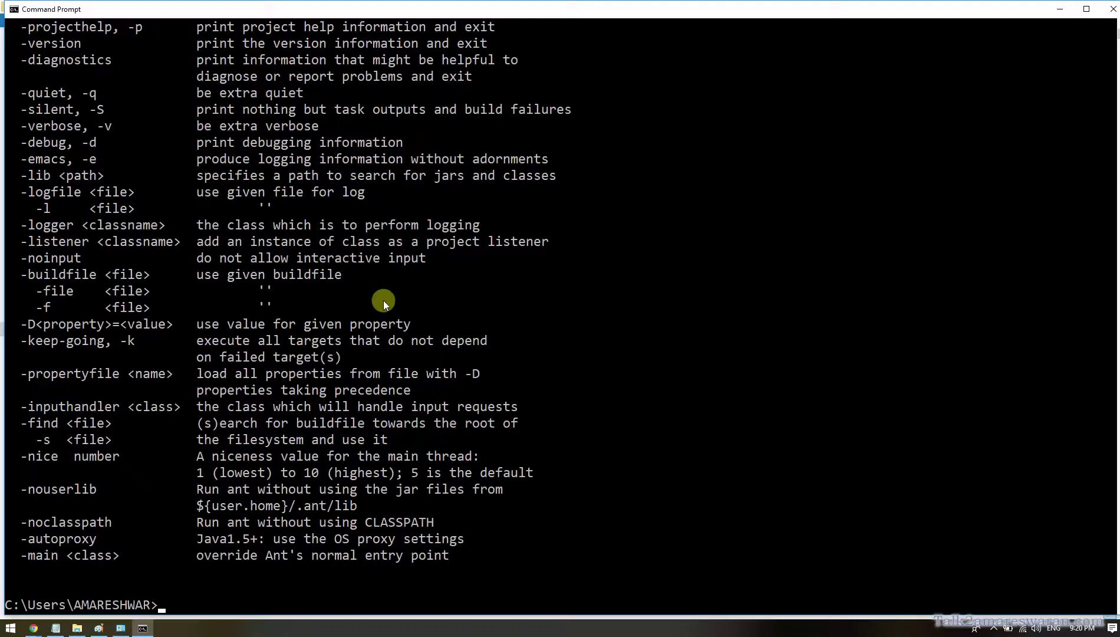
Clear the console with cls, rerun ant -version, and highlight the 1.9.14 version line
text(clear)
key(Return)
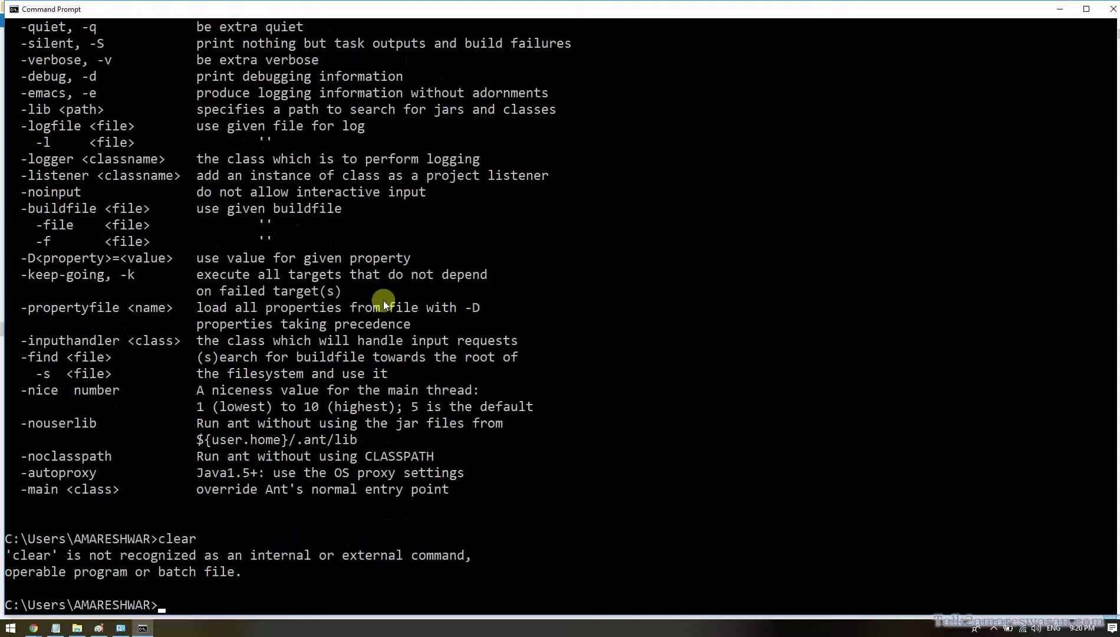
text(cls)
key(Return)
key(Return)
key(Return)
text(a)
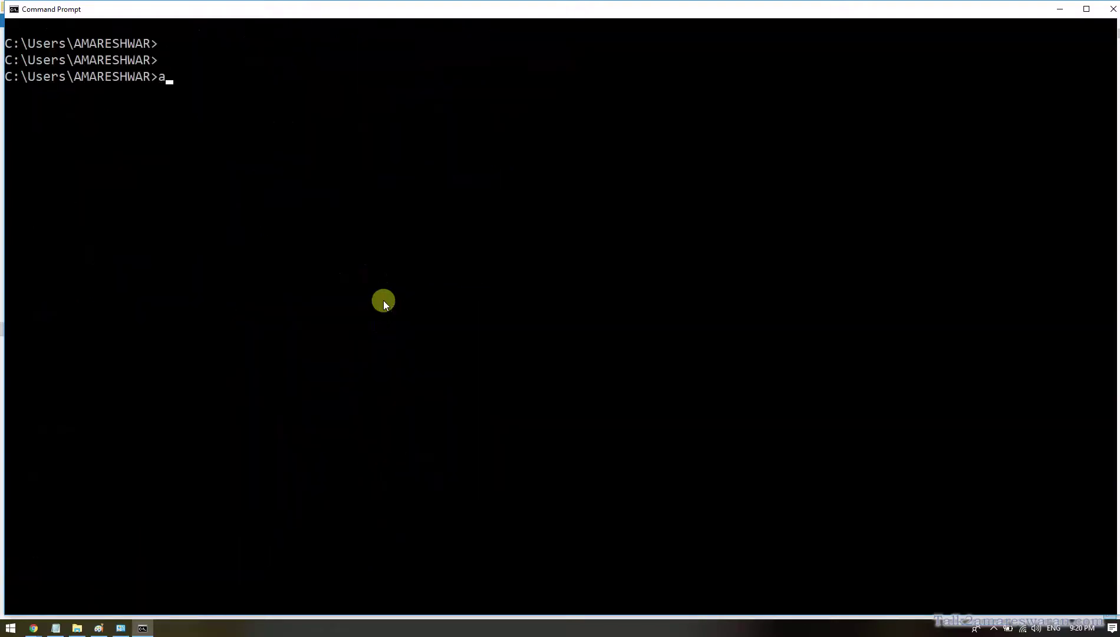
text(nt -version)
key(Return)
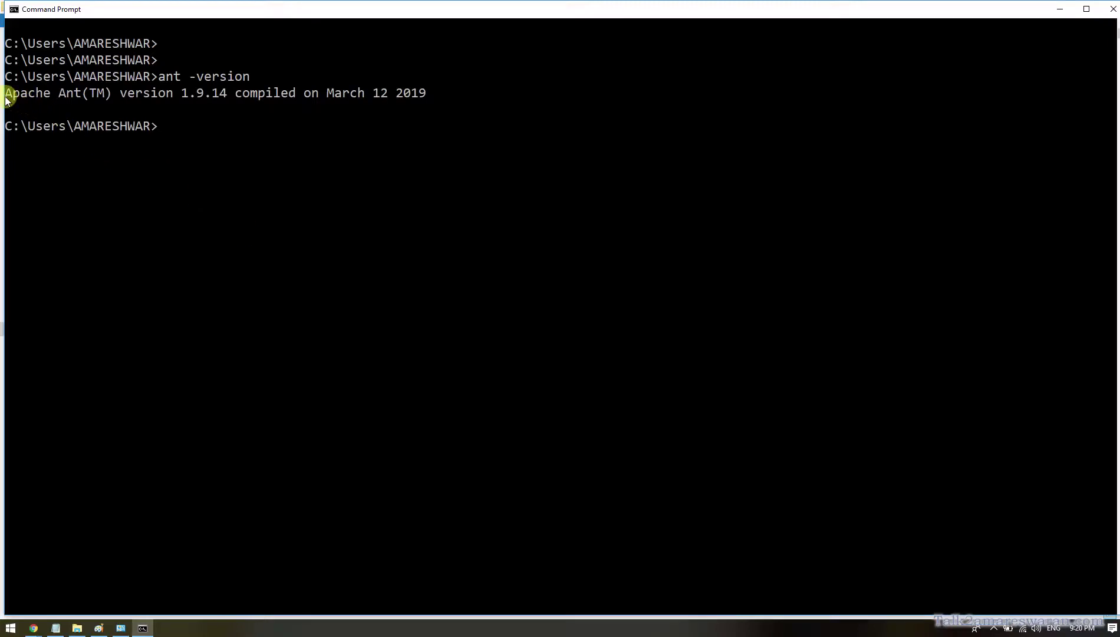
drag(6, 98, 220, 96)
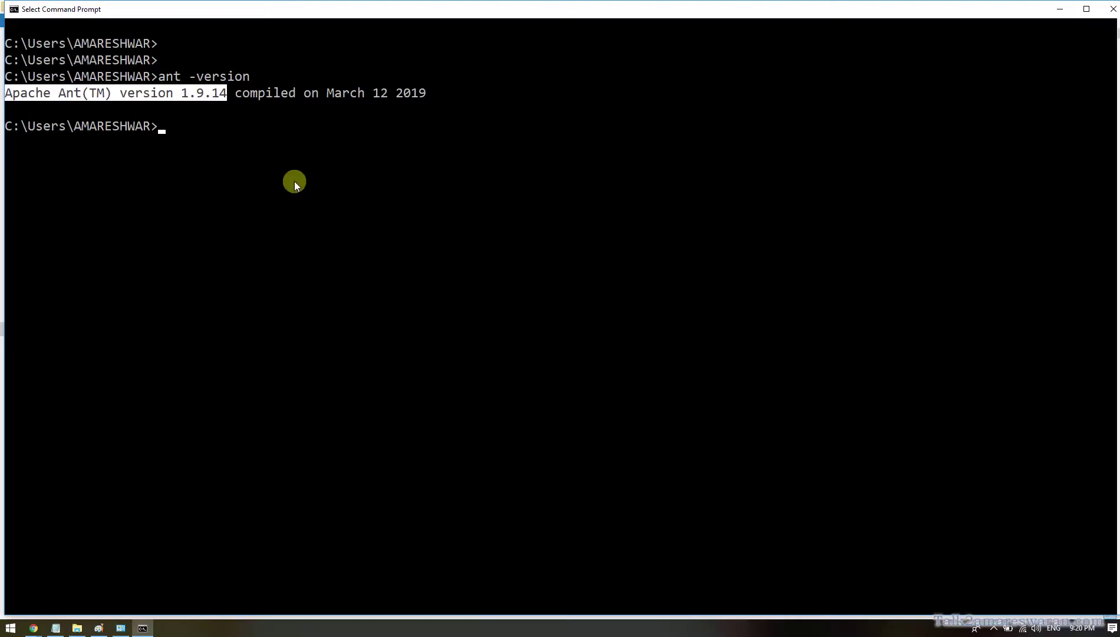